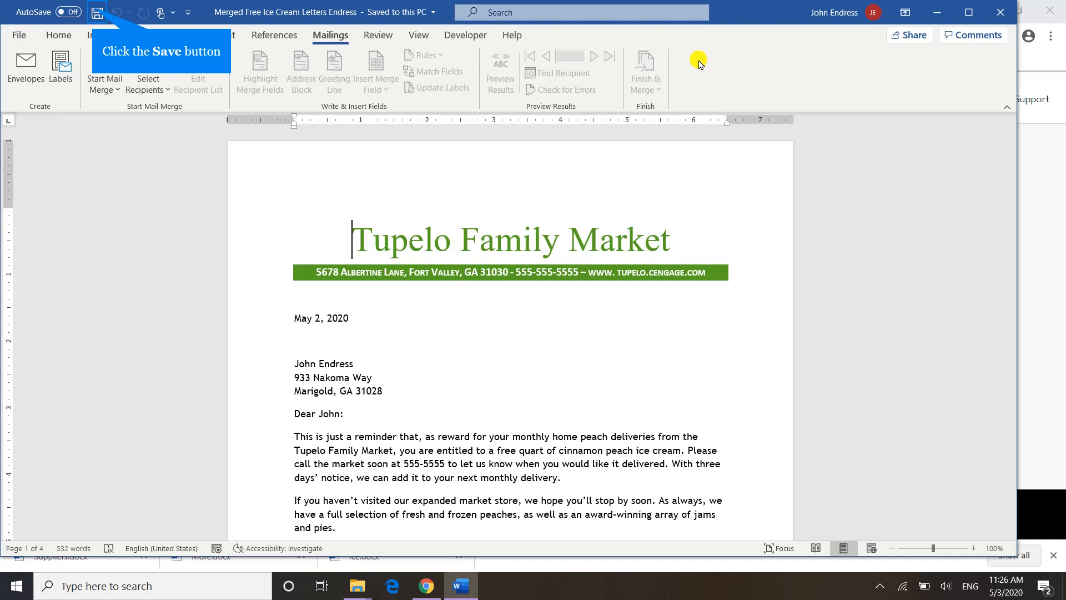
- Save the merged free ice cream letters document and close it
{"action": "left_click", "coordinate": [95, 12]}
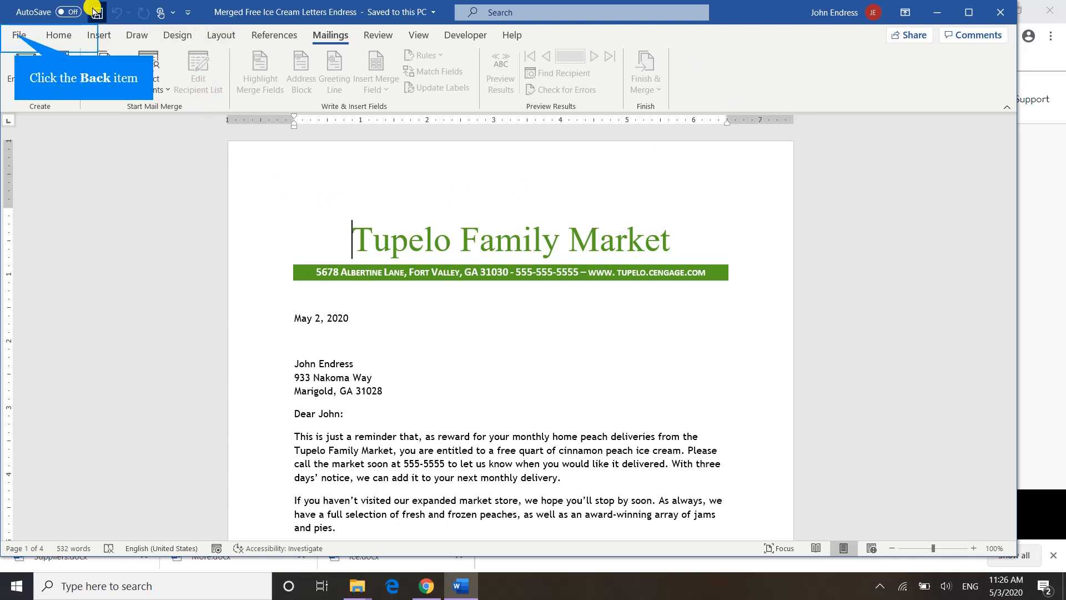
{"action": "left_click", "coordinate": [13, 34]}
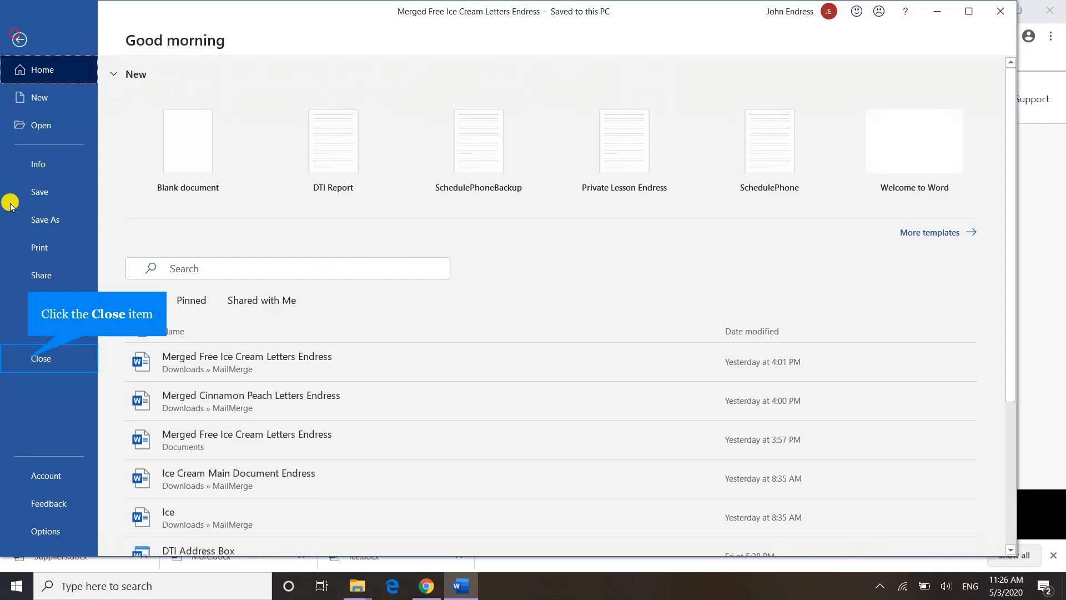
{"action": "left_click", "coordinate": [26, 359]}
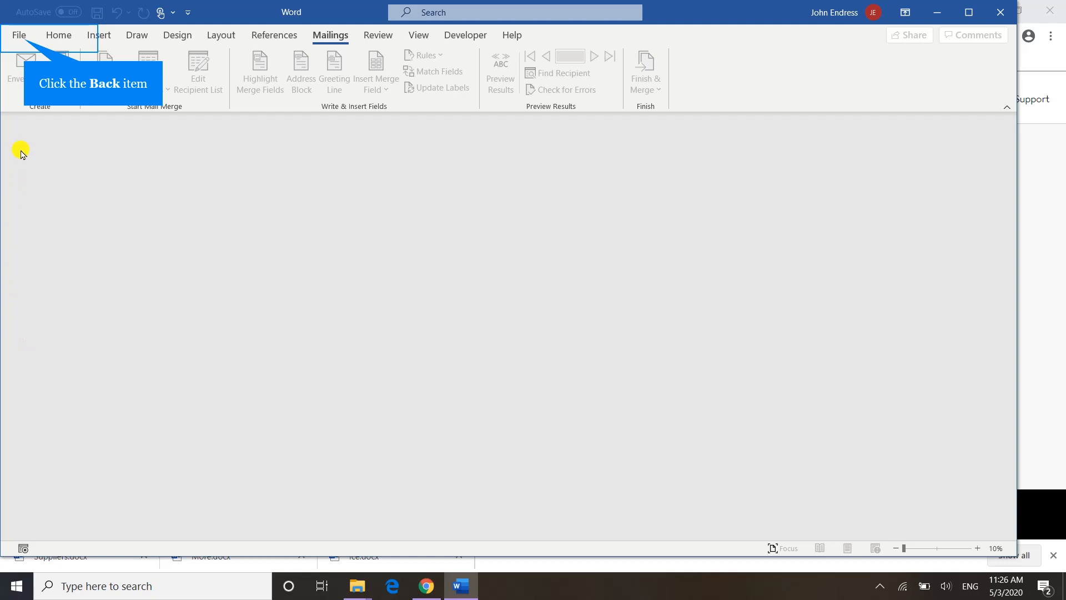
- Create a new blank document
{"action": "left_click", "coordinate": [21, 37]}
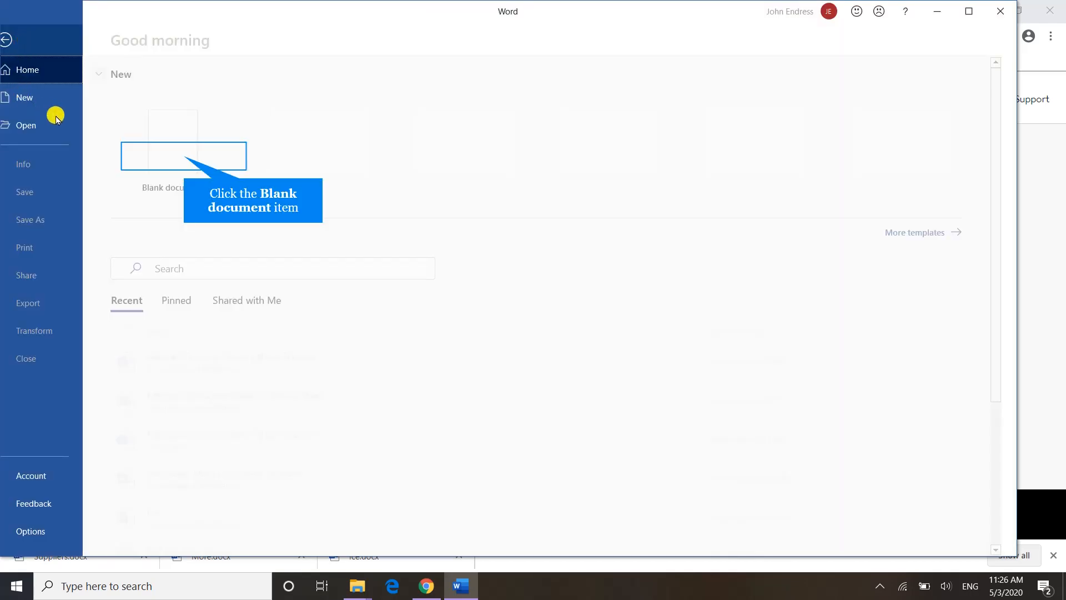
{"action": "left_click", "coordinate": [184, 158]}
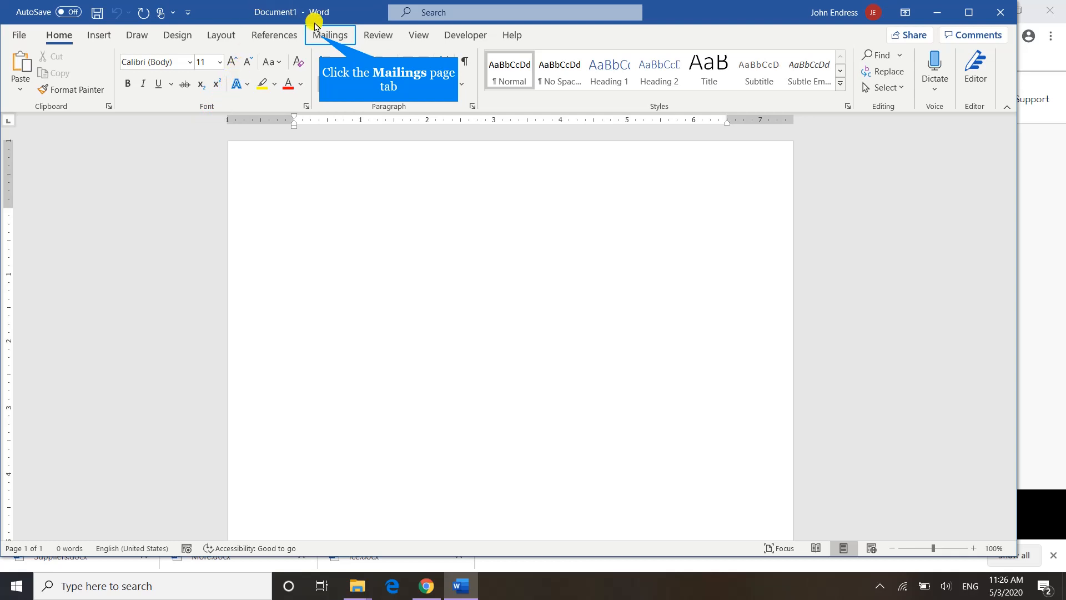
- Start a Labels mail merge in the blank document and set the label vendor to Avery US Letter
{"action": "left_click", "coordinate": [320, 39]}
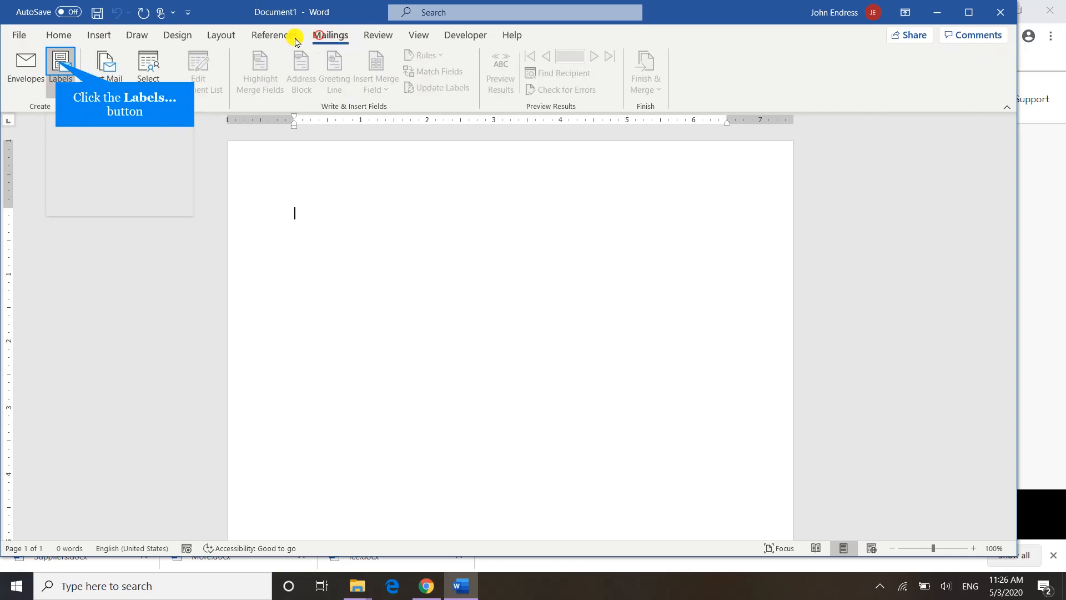
{"action": "left_click", "coordinate": [58, 65]}
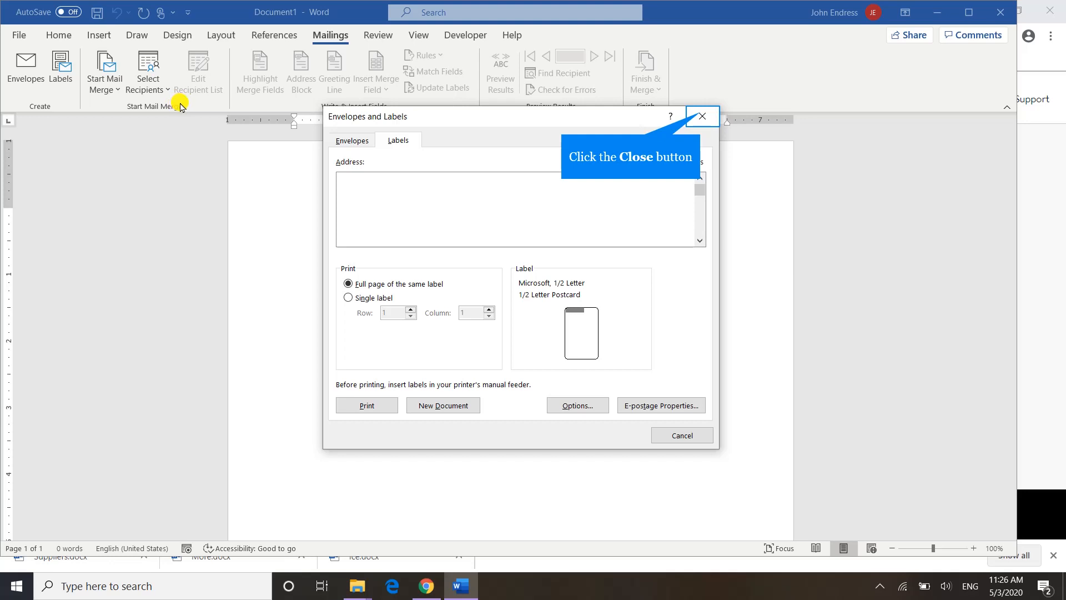
{"action": "left_click", "coordinate": [701, 116]}
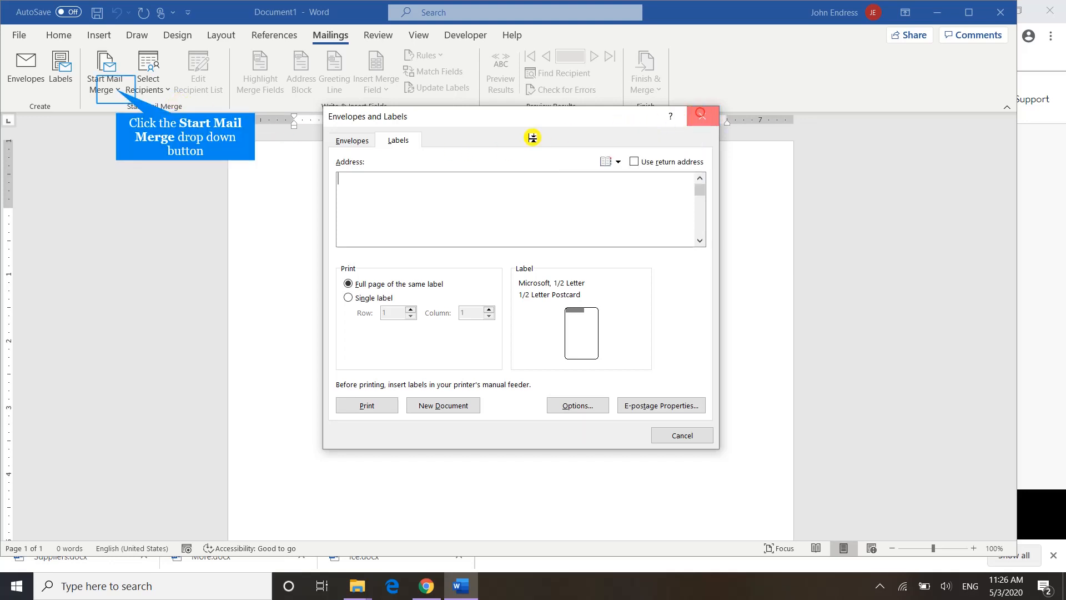
{"action": "left_click", "coordinate": [117, 89]}
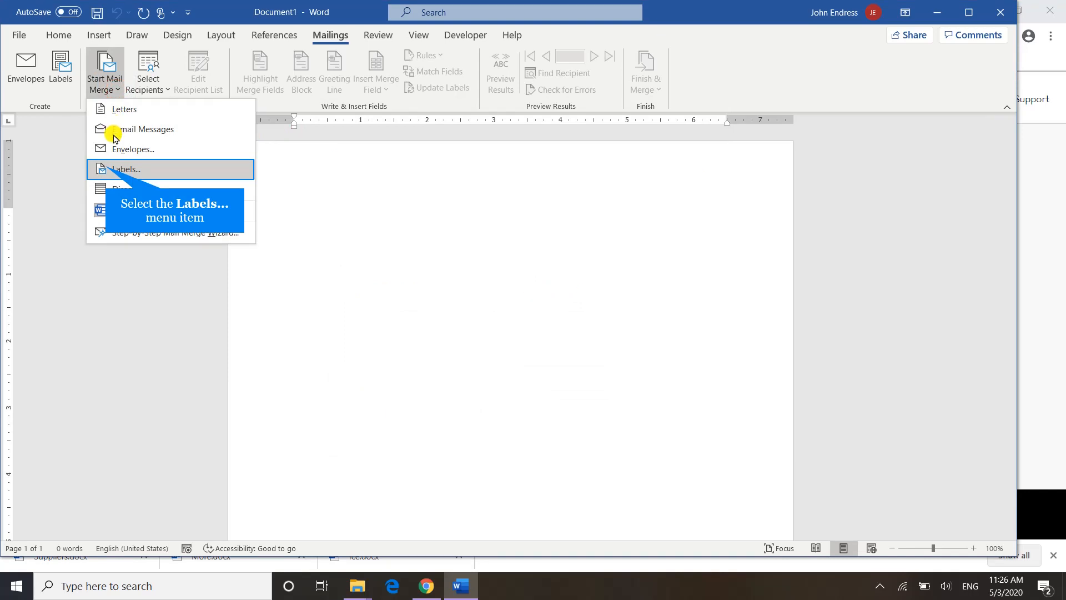
{"action": "left_click", "coordinate": [107, 169]}
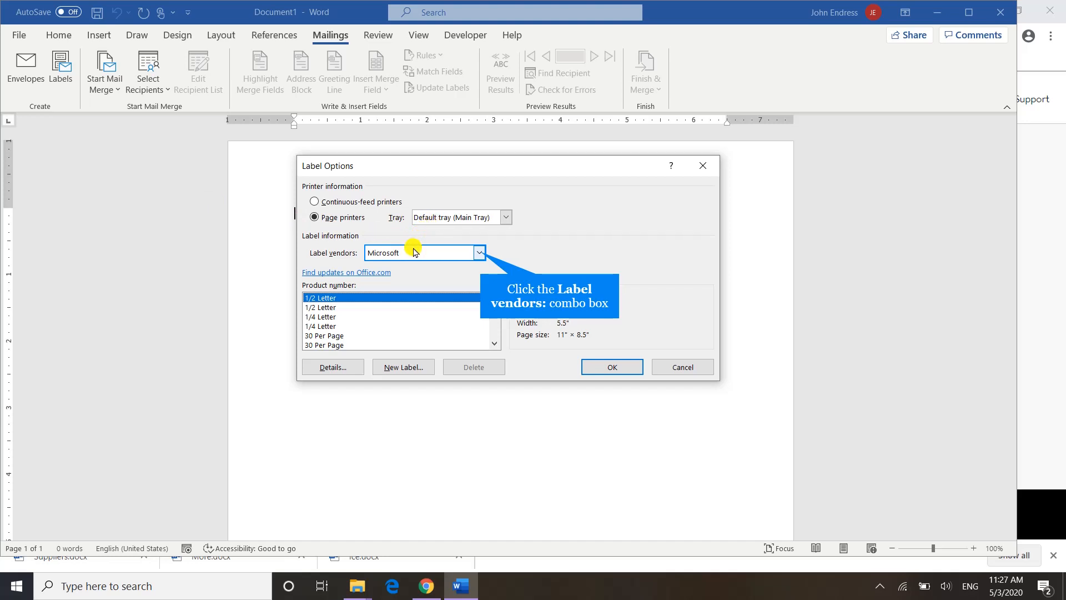
{"action": "left_click", "coordinate": [476, 252]}
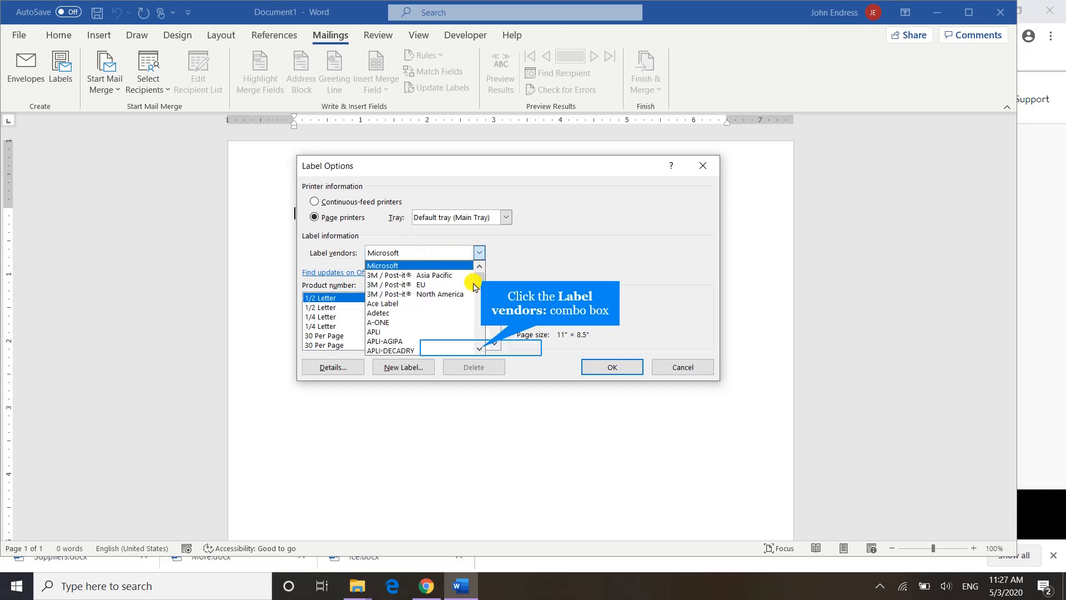
{"action": "left_click", "coordinate": [480, 349]}
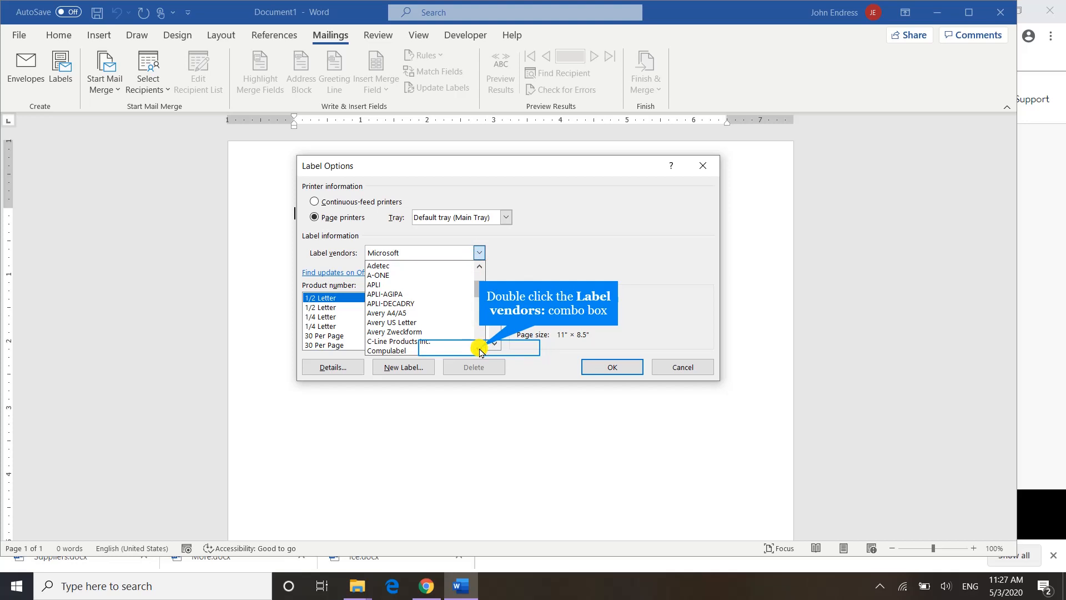
{"action": "left_click", "coordinate": [481, 350]}
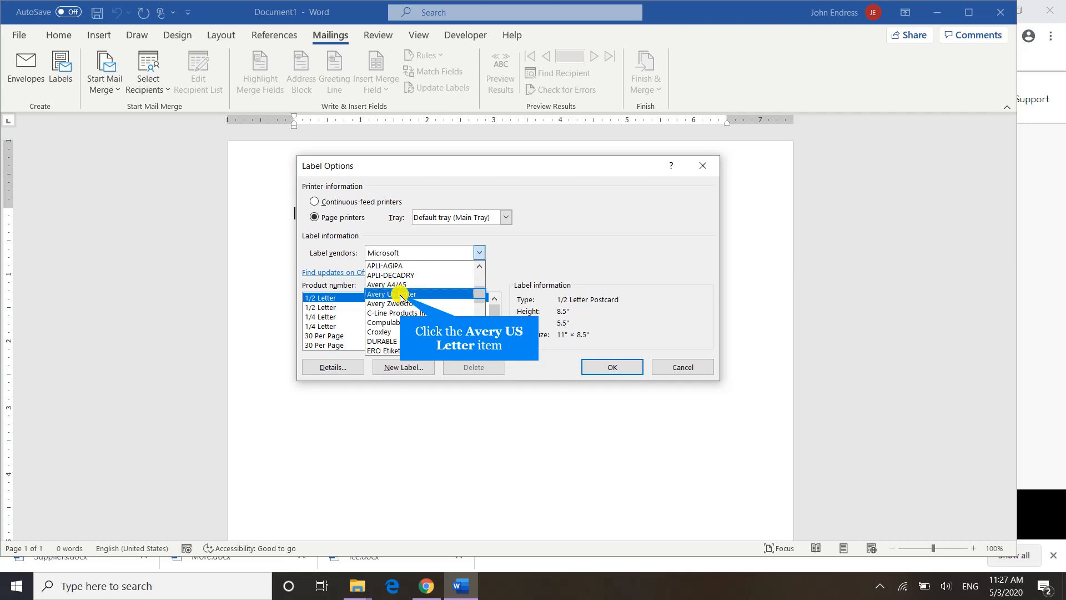
{"action": "left_click", "coordinate": [401, 295]}
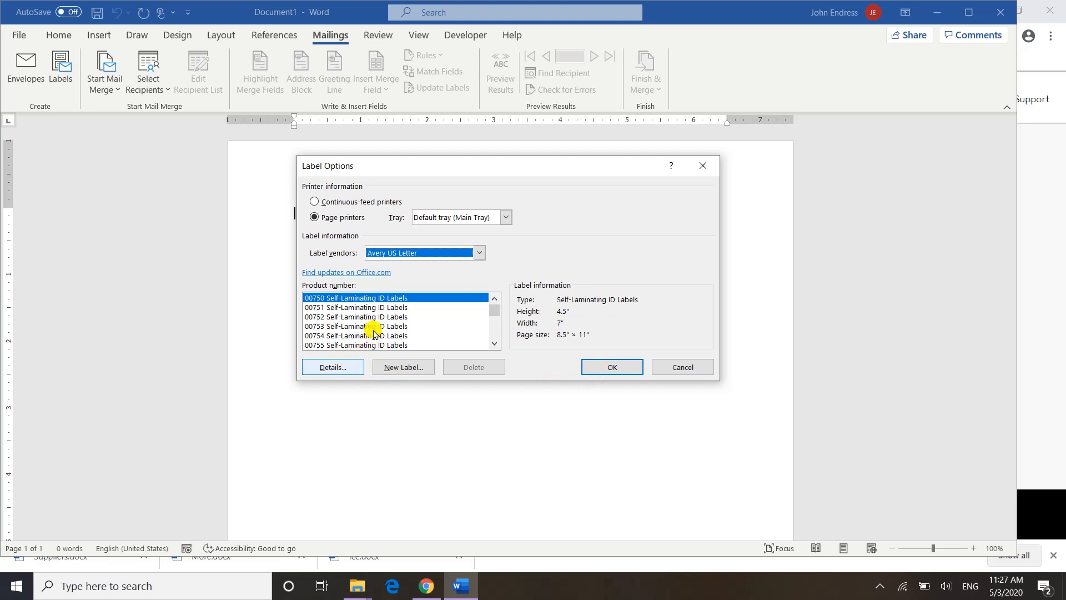
- Choose product number 5162 Address Labels and apply the label layout to the document
{"action": "left_click", "coordinate": [494, 343]}
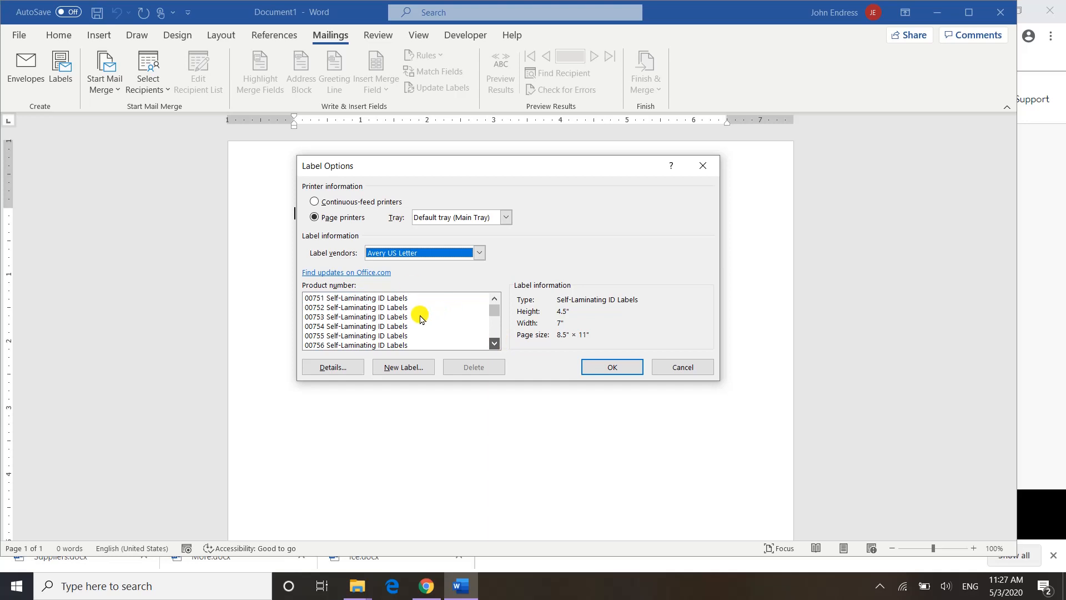
{"action": "left_click", "coordinate": [494, 331]}
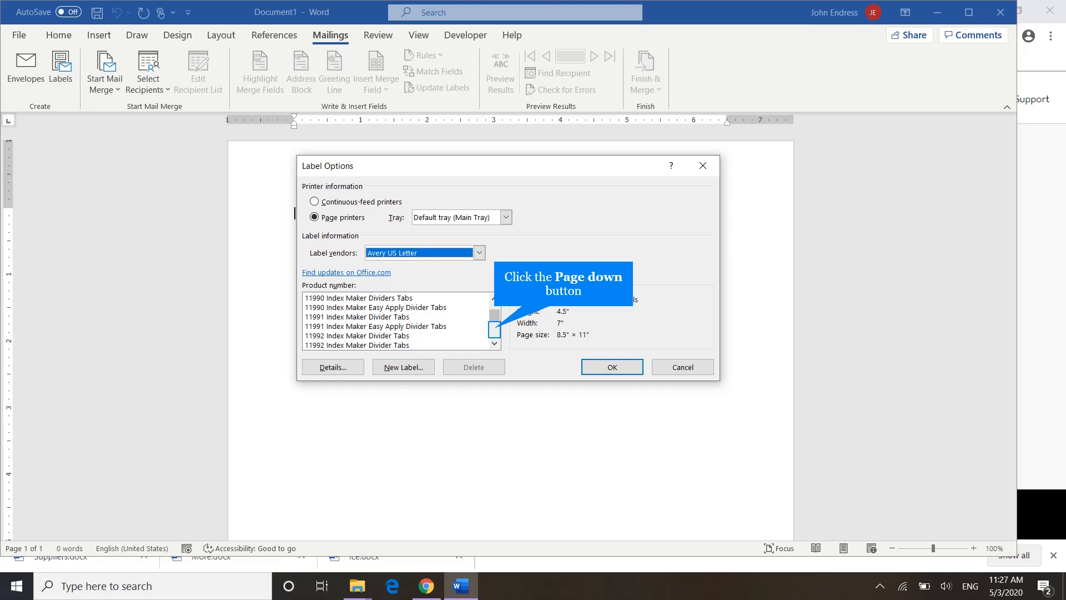
{"action": "left_click", "coordinate": [495, 331]}
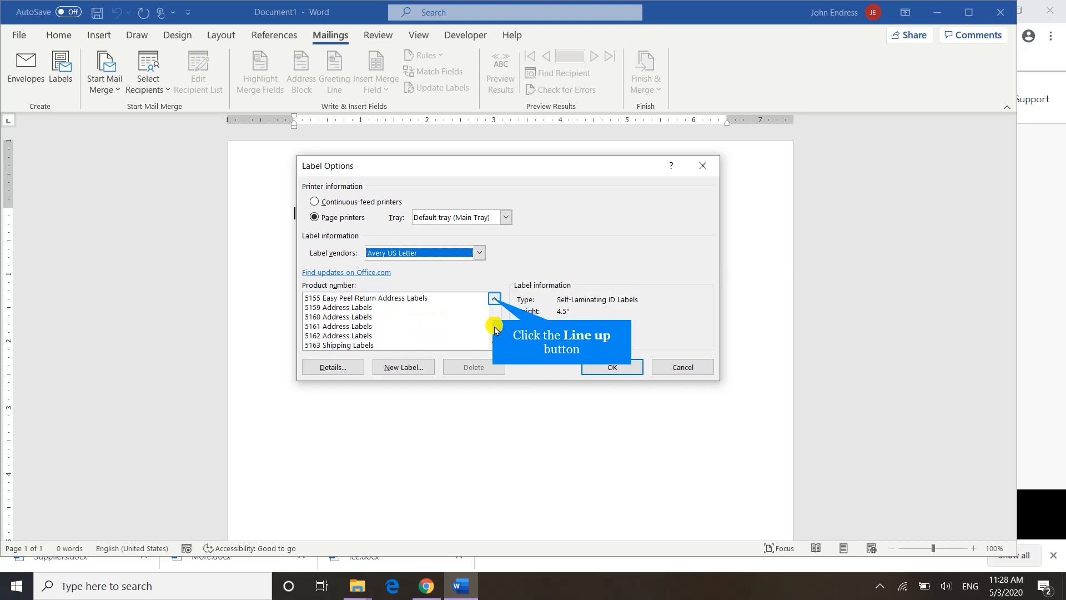
{"action": "left_click", "coordinate": [492, 298]}
{"action": "left_click", "coordinate": [493, 298]}
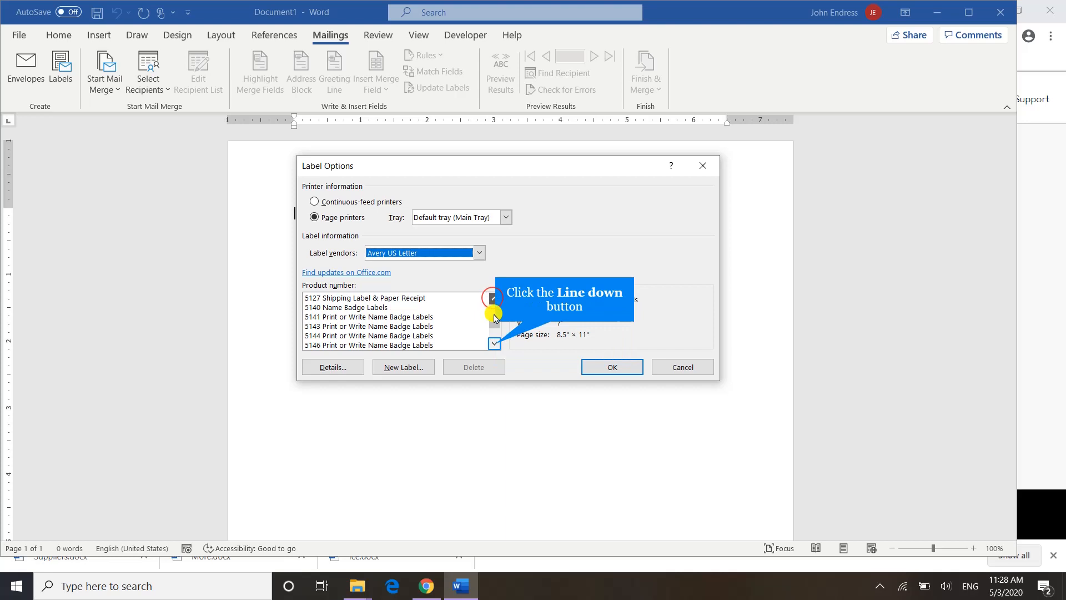
{"action": "left_click", "coordinate": [494, 343]}
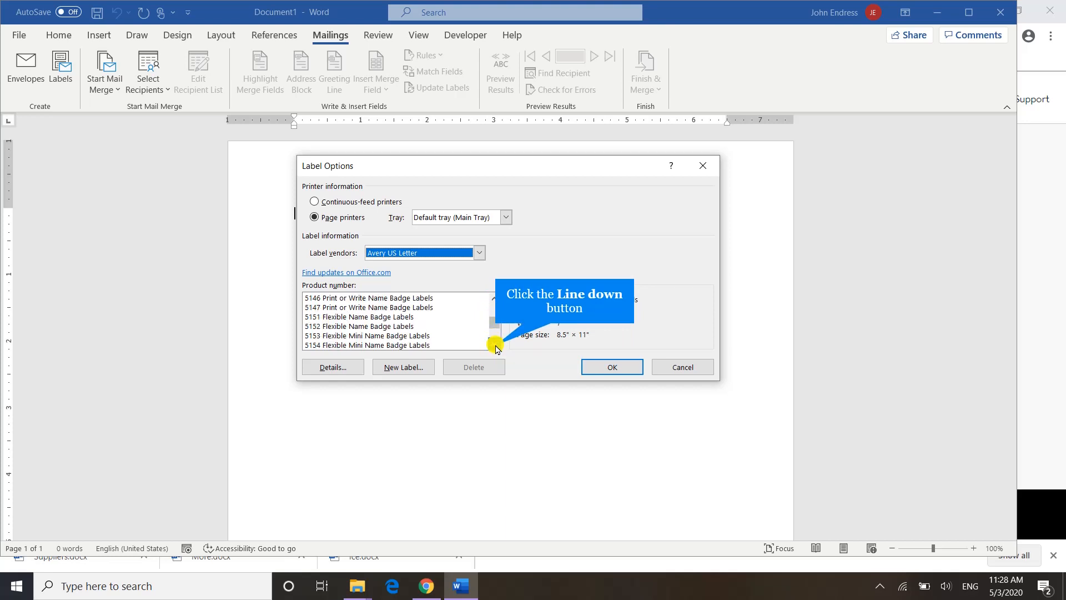
{"action": "left_click", "coordinate": [494, 344]}
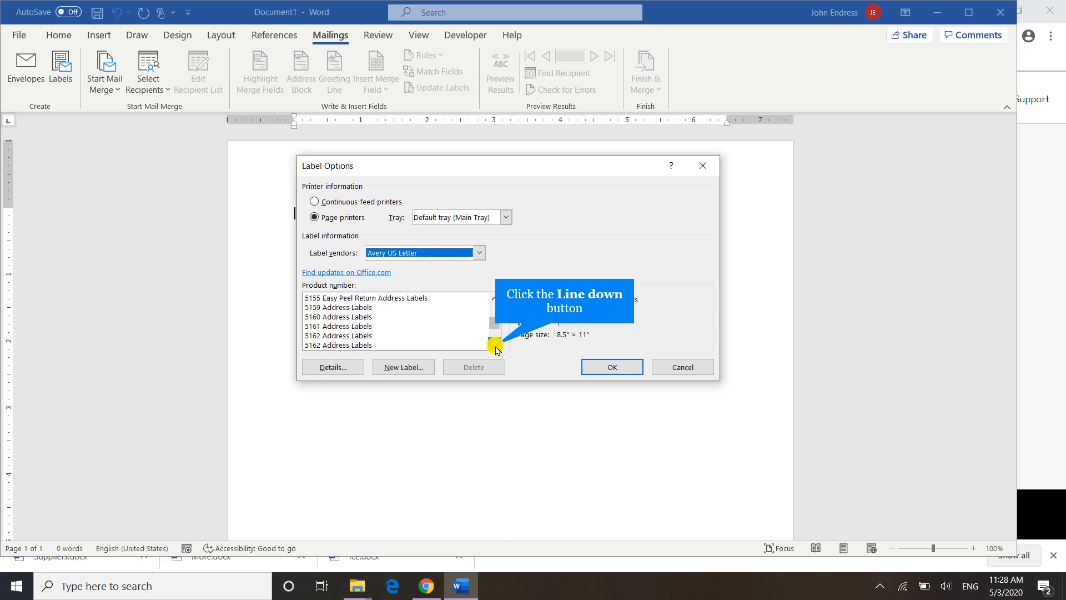
{"action": "left_click", "coordinate": [326, 337]}
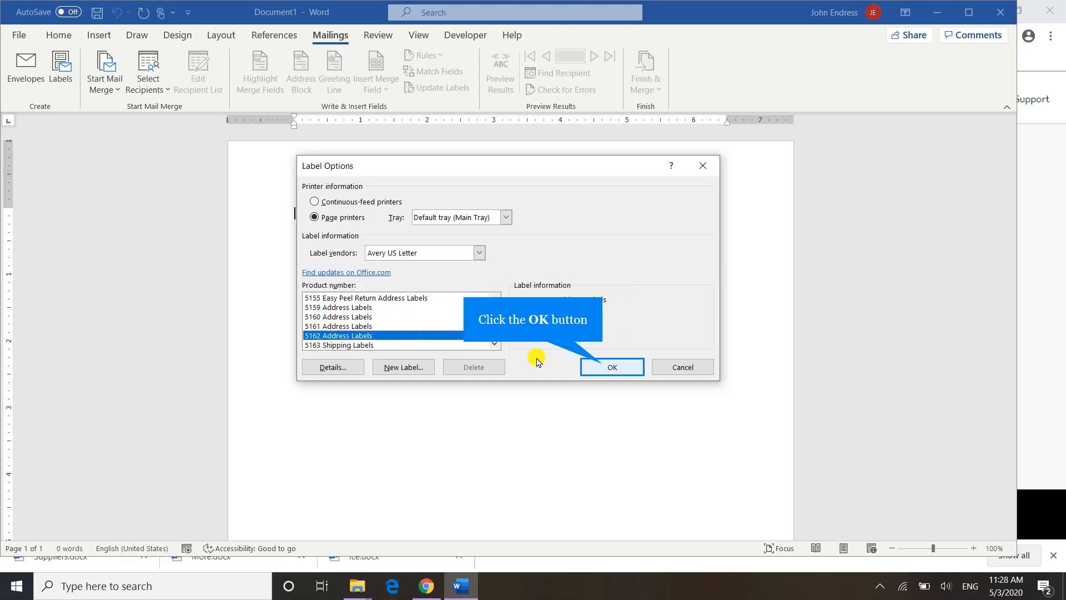
{"action": "left_click", "coordinate": [606, 366]}
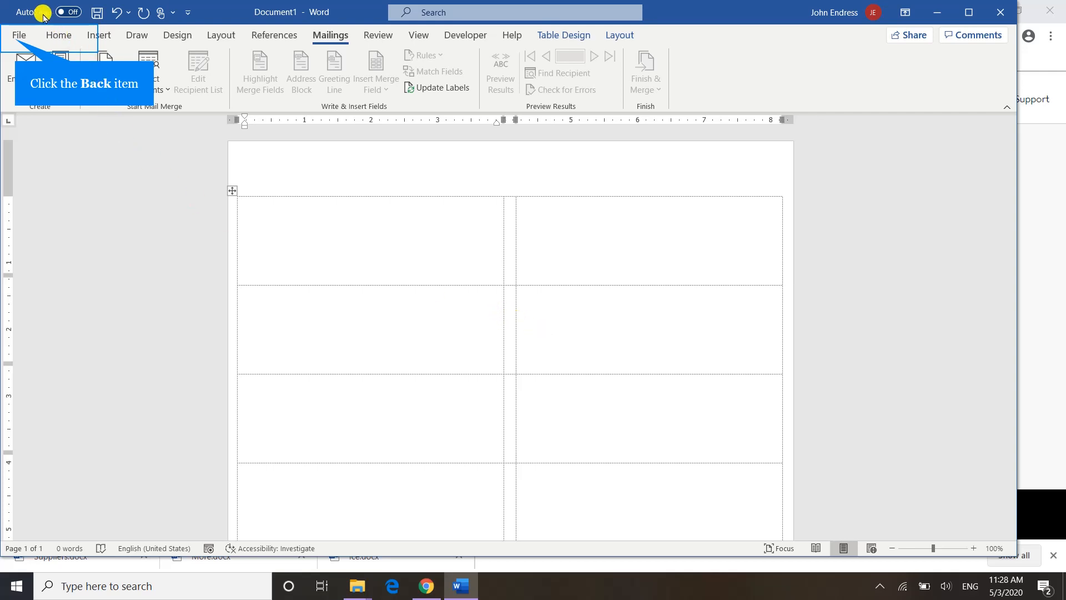
- Save the label document in the Downloads > MailMerge folder as "Ice Cream Labels Main Document" followed by the author's surname
{"action": "left_click", "coordinate": [17, 35]}
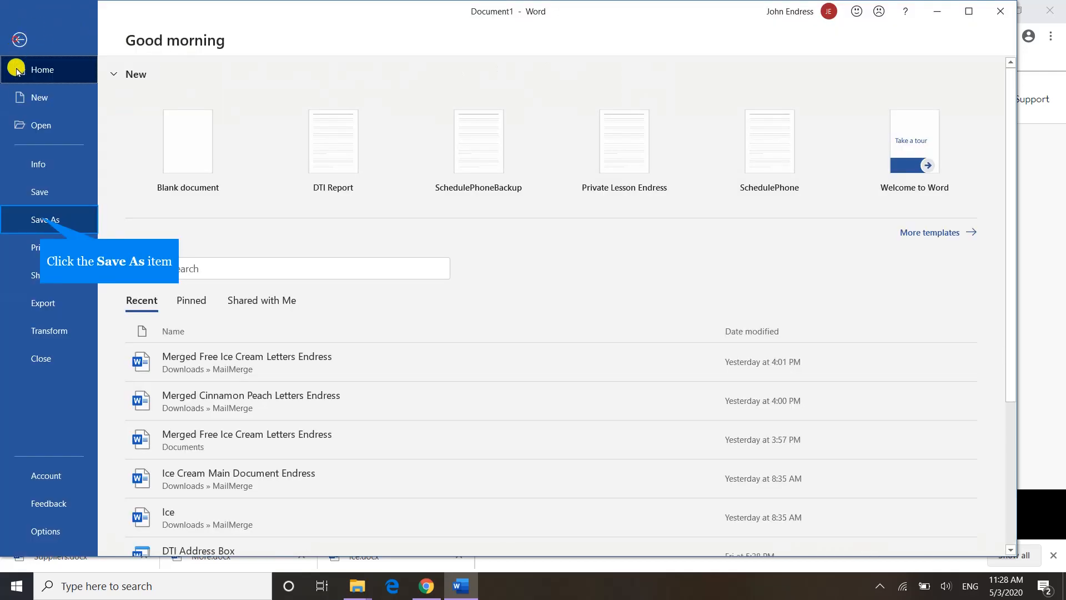
{"action": "left_click", "coordinate": [39, 217]}
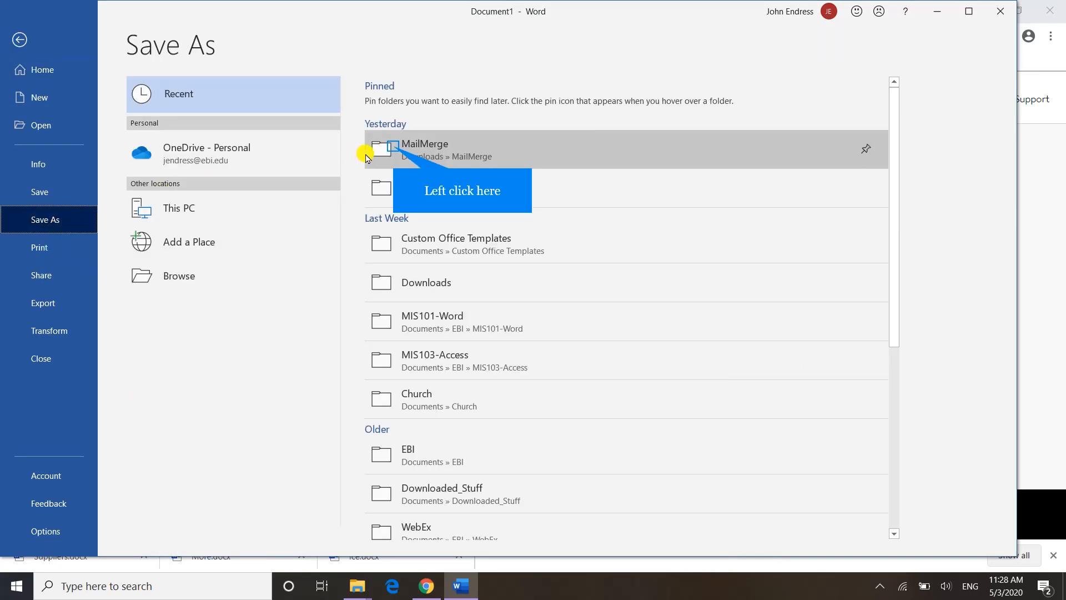
{"action": "left_click", "coordinate": [393, 145]}
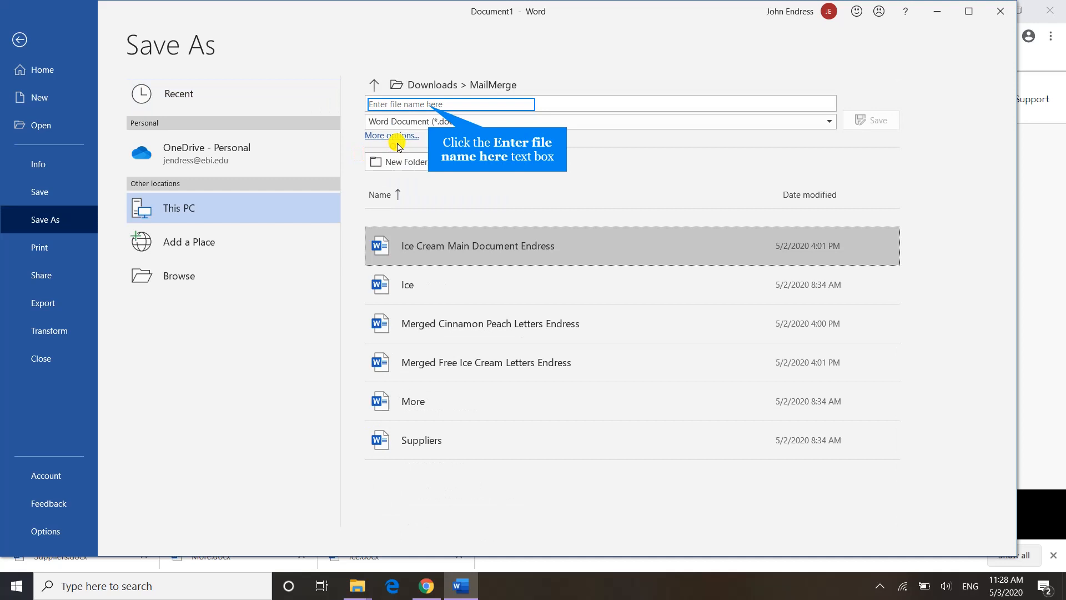
{"action": "left_click", "coordinate": [428, 105]}
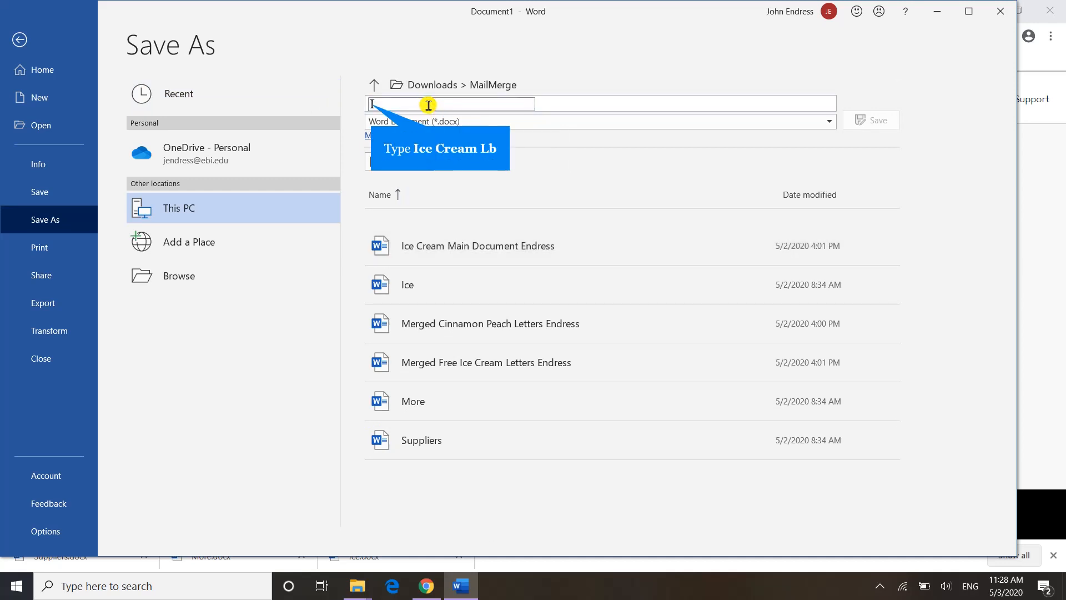
{"action": "type", "text": "Ice Cream Lab"}
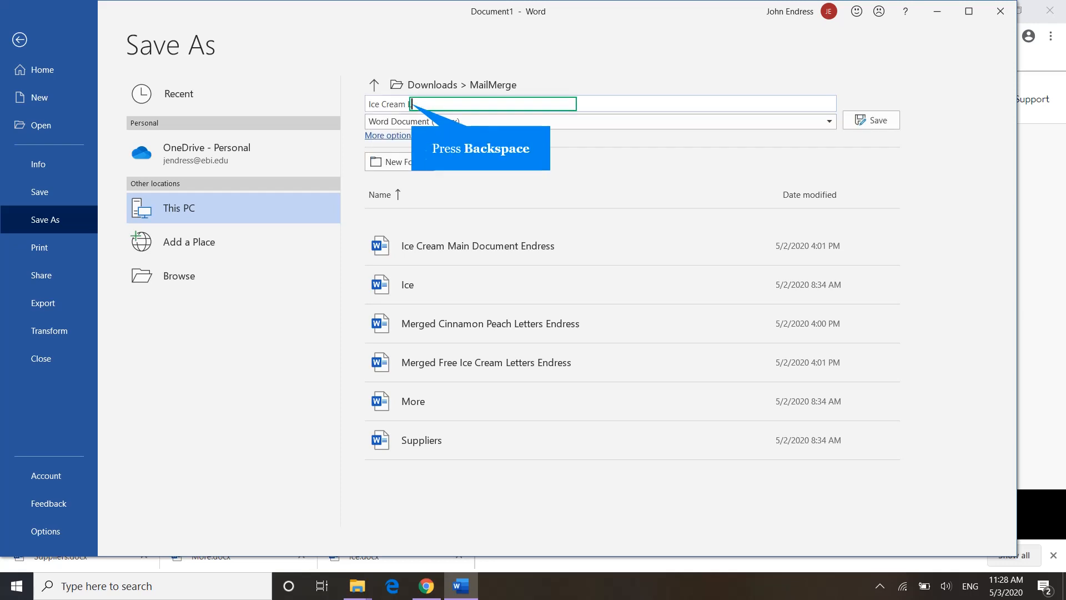
{"action": "key", "text": "BackSpace"}
{"action": "type", "text": "abels Main Docum"}
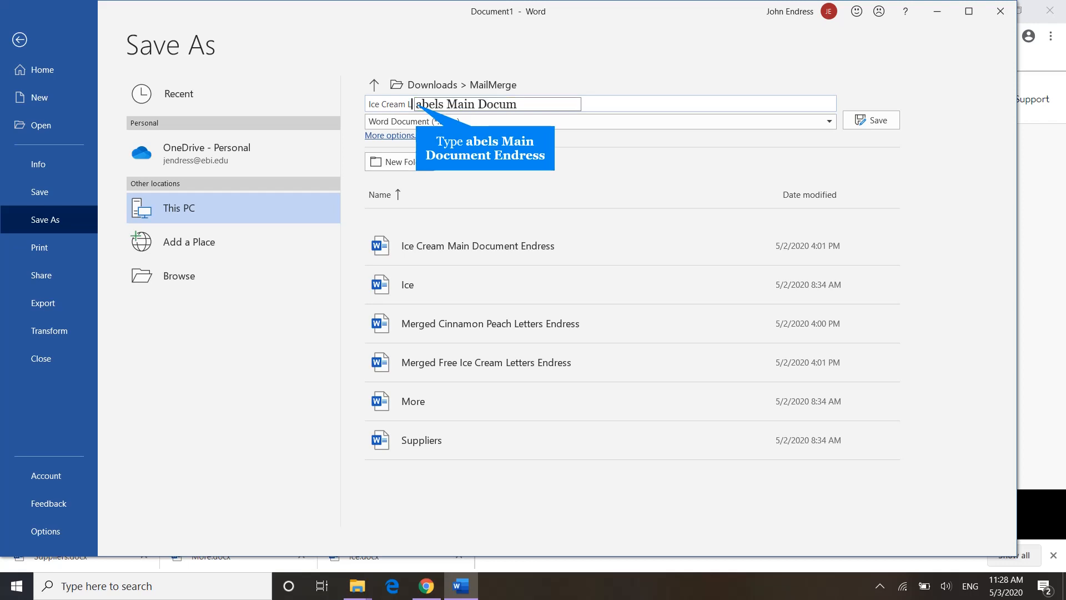
{"action": "type", "text": "ent Endress"}
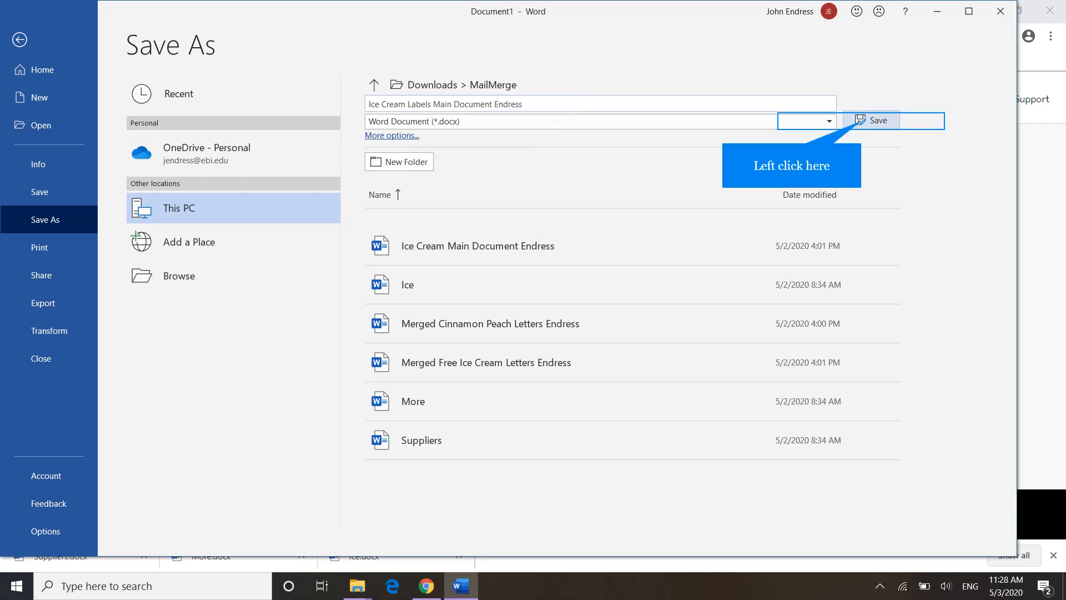
{"action": "left_click", "coordinate": [861, 122]}
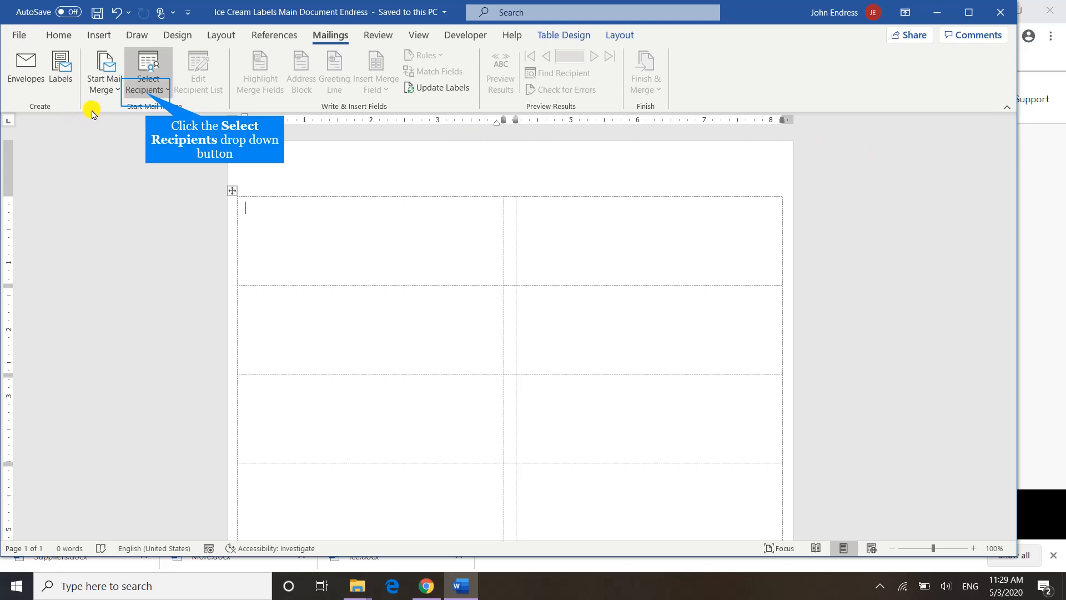
- Attach the existing Ice Cream Data Access file from My Data Sources as the merge's recipient list
{"action": "left_click", "coordinate": [147, 90]}
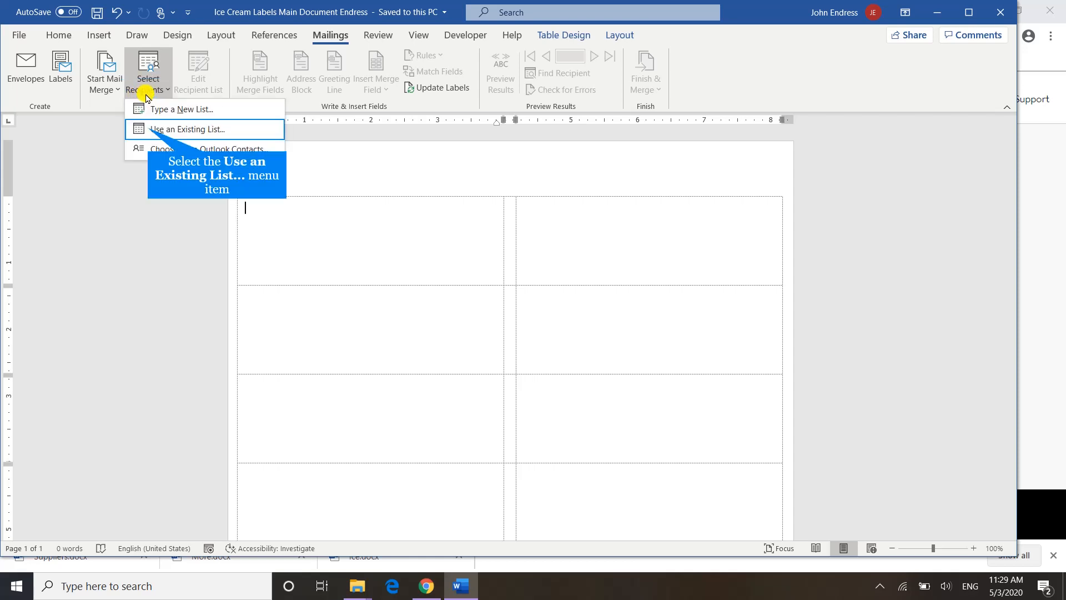
{"action": "left_click", "coordinate": [149, 129]}
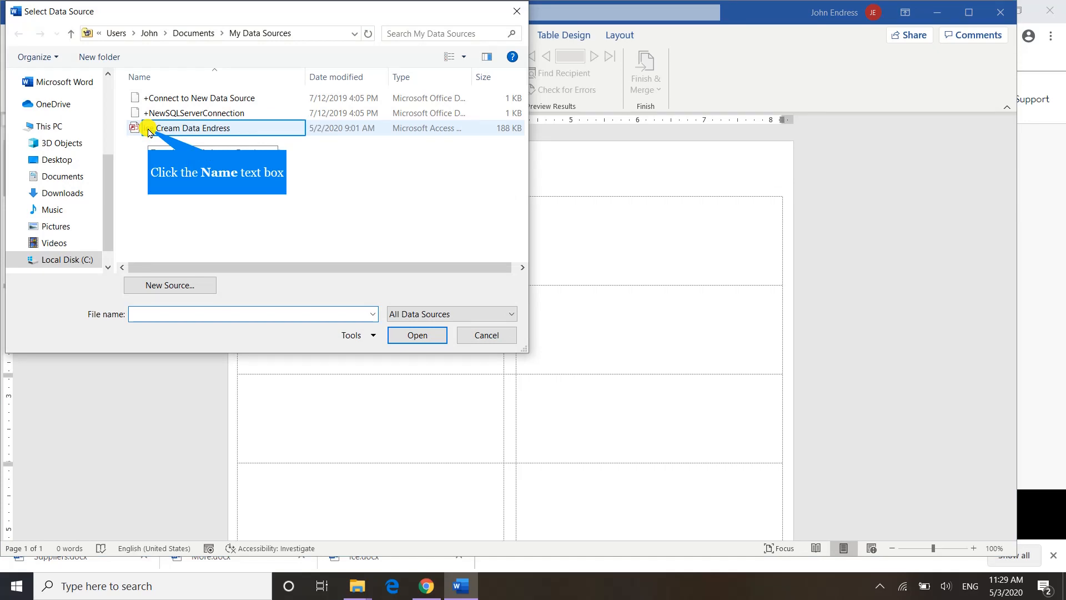
{"action": "left_click", "coordinate": [149, 129]}
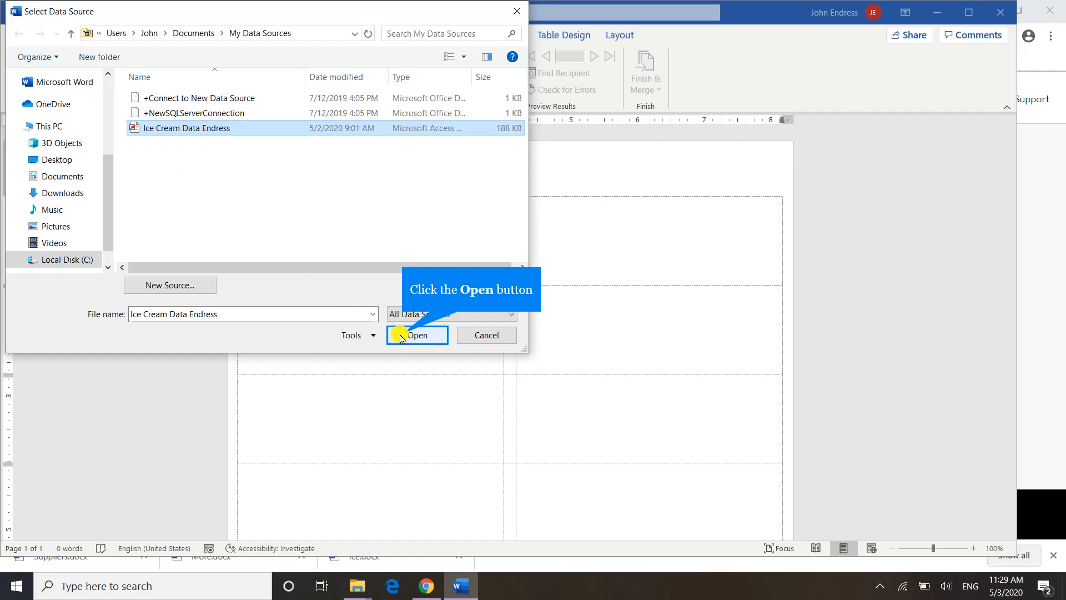
{"action": "left_click", "coordinate": [417, 335]}
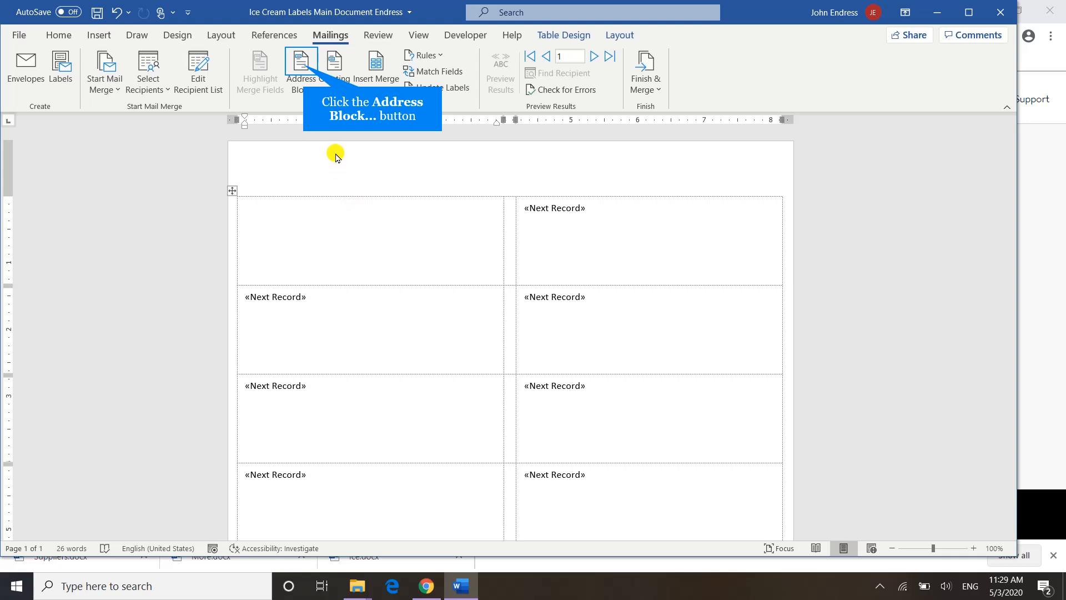
- Insert an address block with full first name, last name and suffix in the first label and propagate it to all labels
{"action": "left_click", "coordinate": [305, 69]}
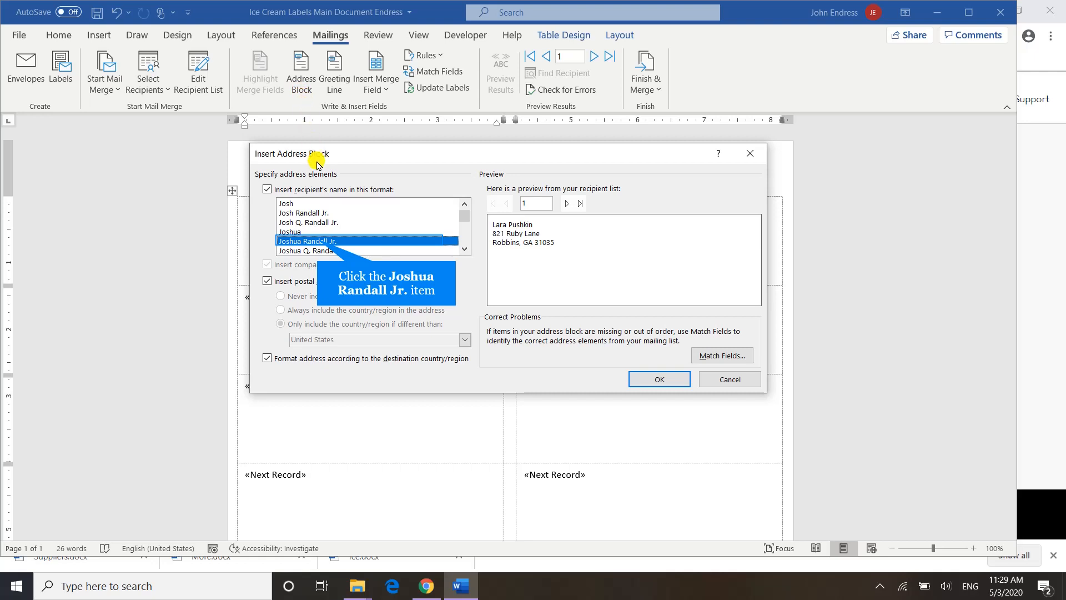
{"action": "left_click", "coordinate": [323, 243]}
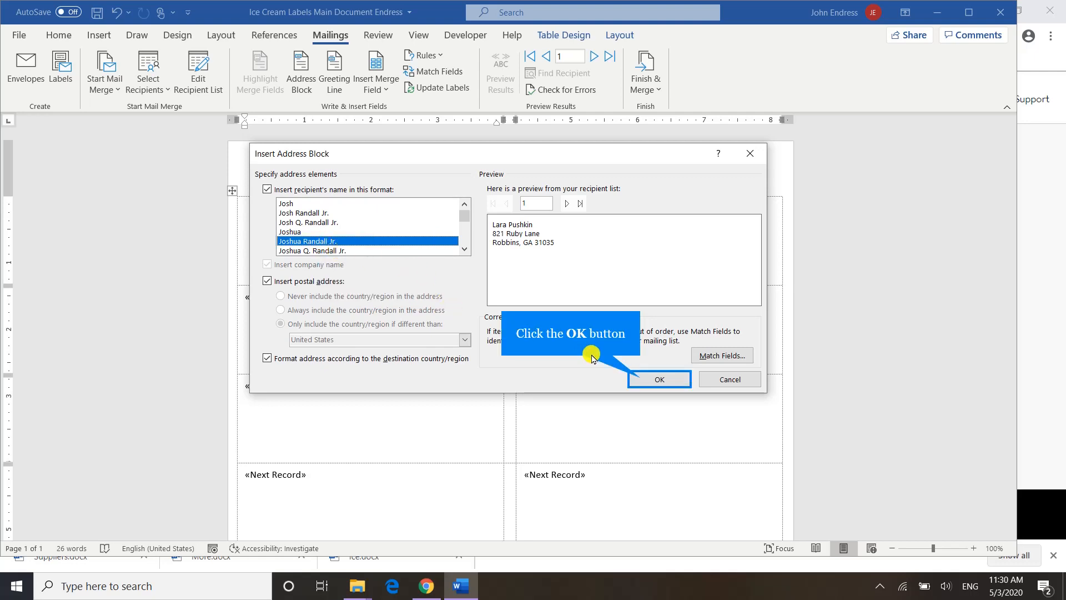
{"action": "left_click", "coordinate": [637, 382]}
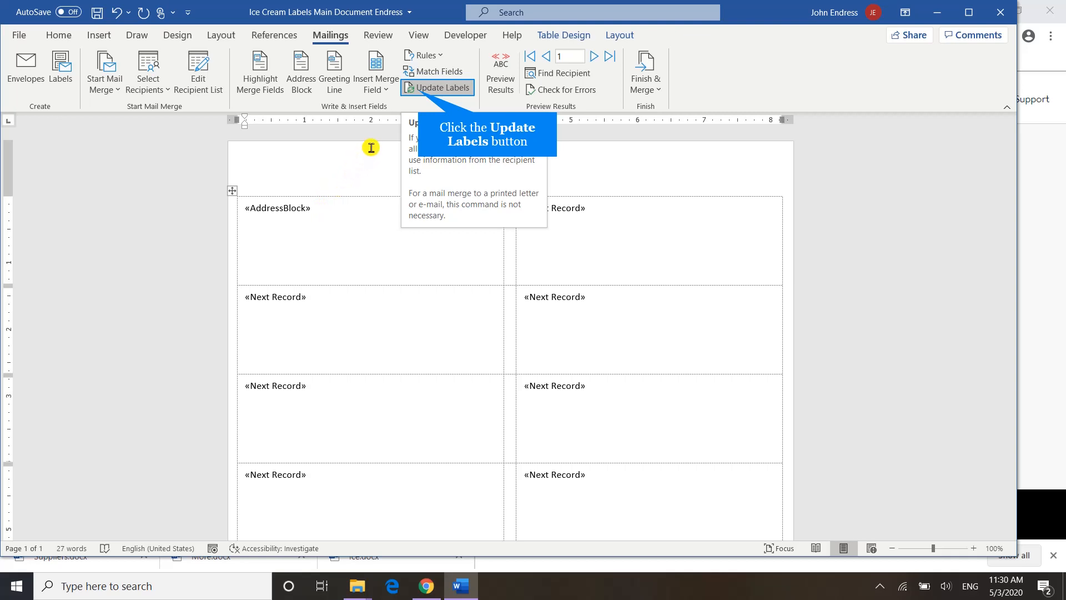
{"action": "left_click", "coordinate": [418, 89]}
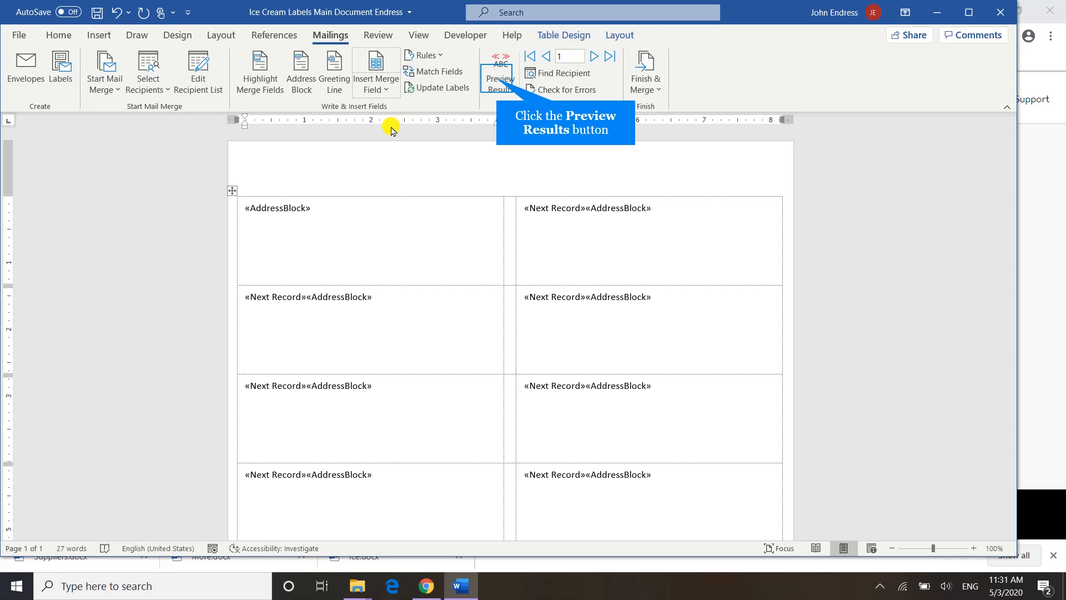
- Preview the label results, return to the field view, and merge all records into a new document for individual editing
{"action": "left_click", "coordinate": [496, 82]}
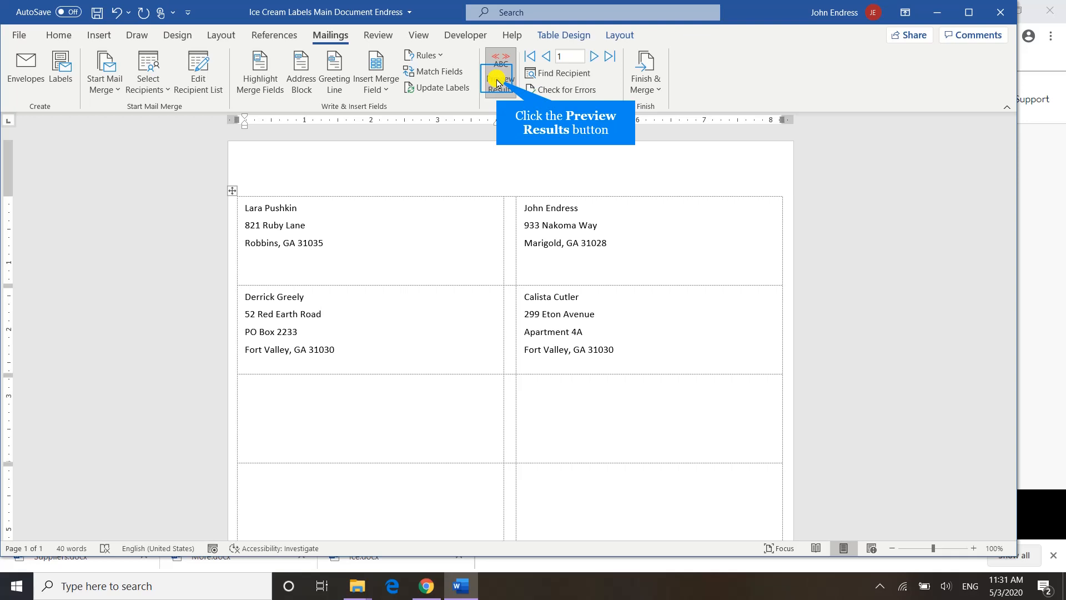
{"action": "left_click", "coordinate": [497, 83]}
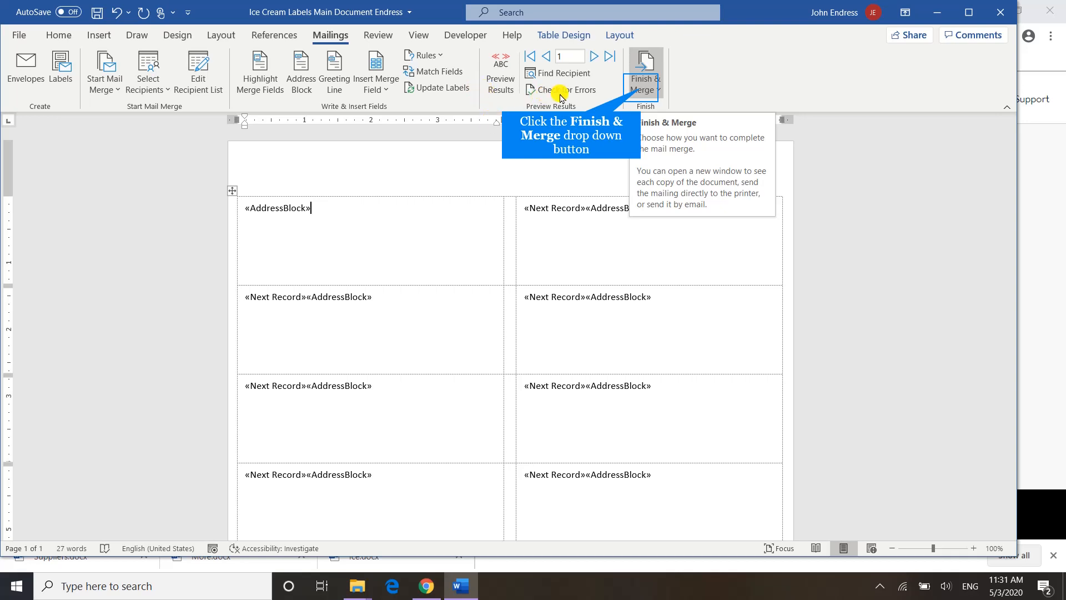
{"action": "left_click", "coordinate": [642, 91]}
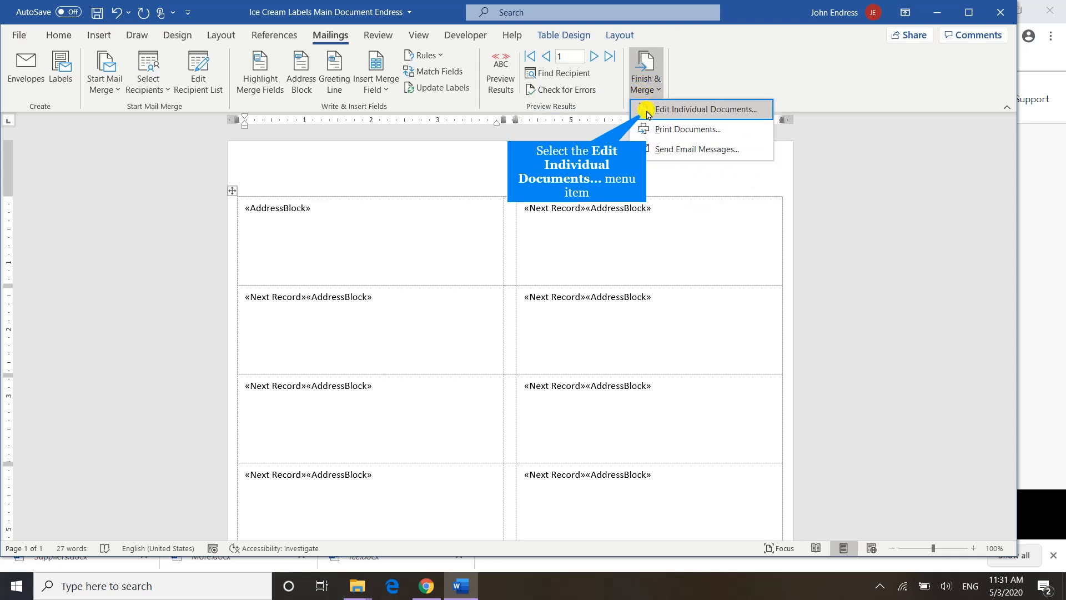
{"action": "left_click", "coordinate": [647, 111]}
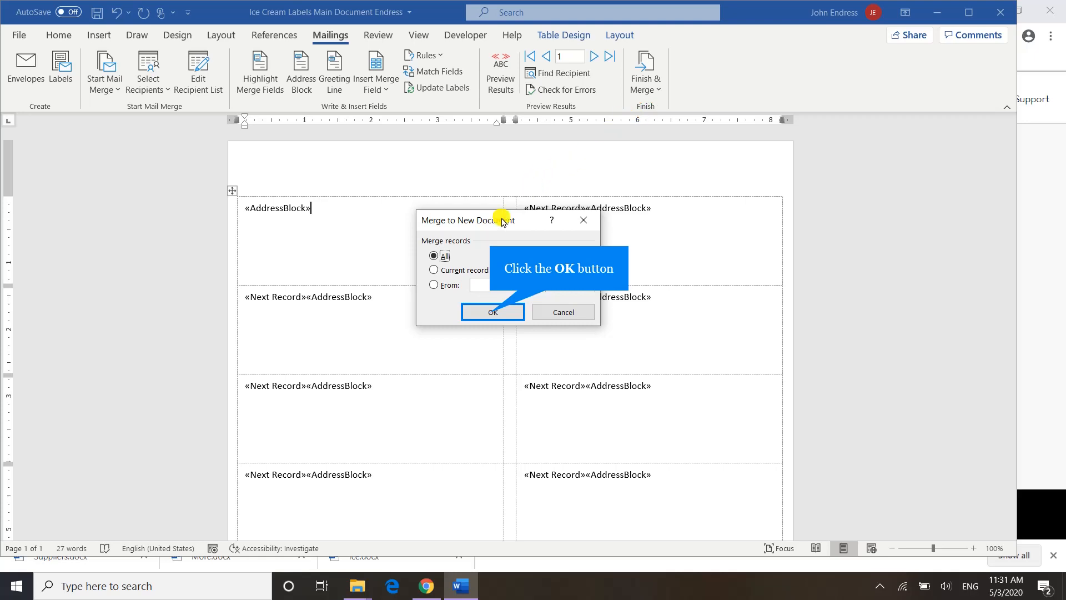
{"action": "left_click", "coordinate": [490, 313]}
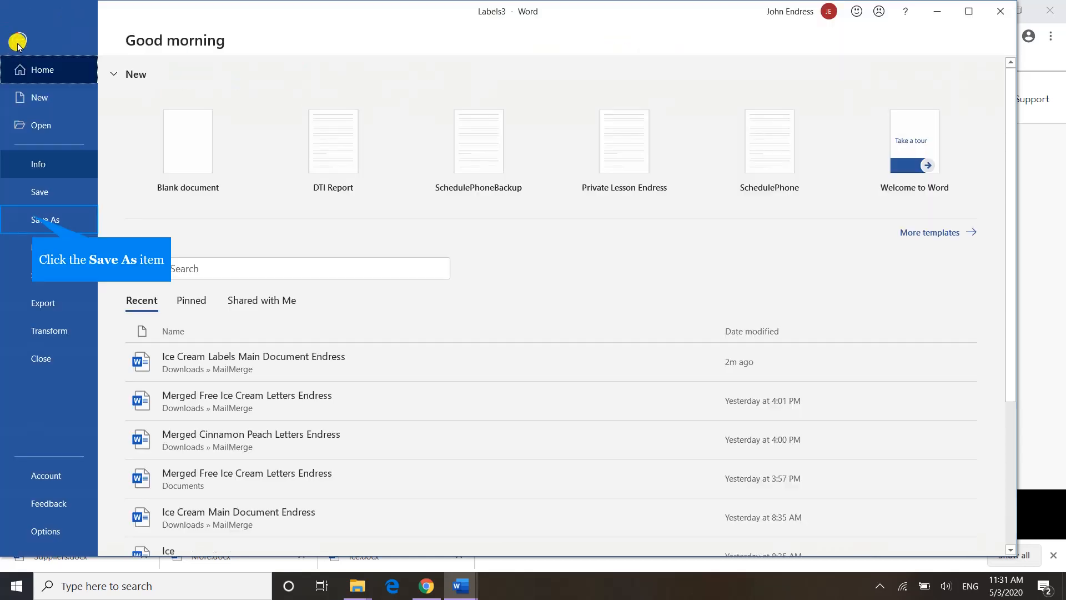
- Save the merged document in the Downloads > MailMerge folder as "Merged Ice Cream Labels" followed by the author's surname
{"action": "left_click", "coordinate": [18, 35]}
{"action": "left_click", "coordinate": [35, 218]}
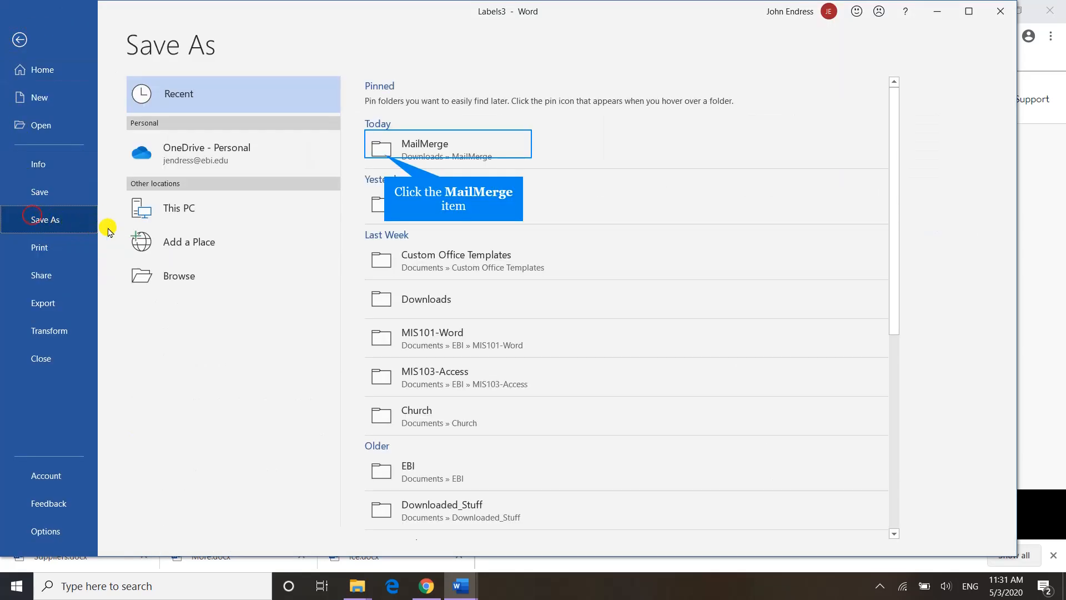
{"action": "left_click", "coordinate": [383, 151]}
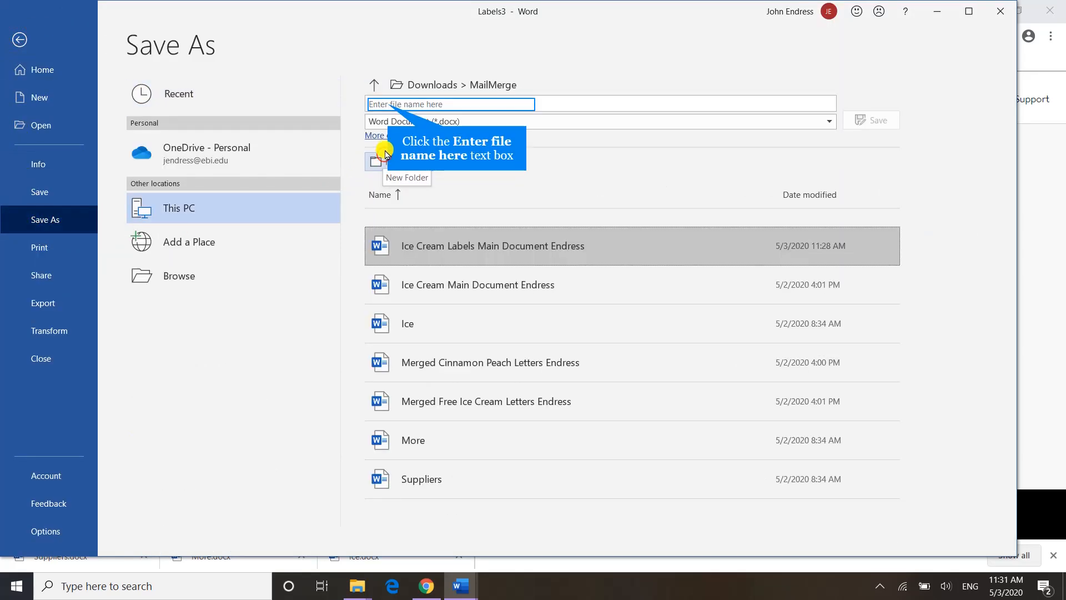
{"action": "left_click", "coordinate": [388, 104]}
{"action": "type", "text": "Merged Ice Cream Labe"}
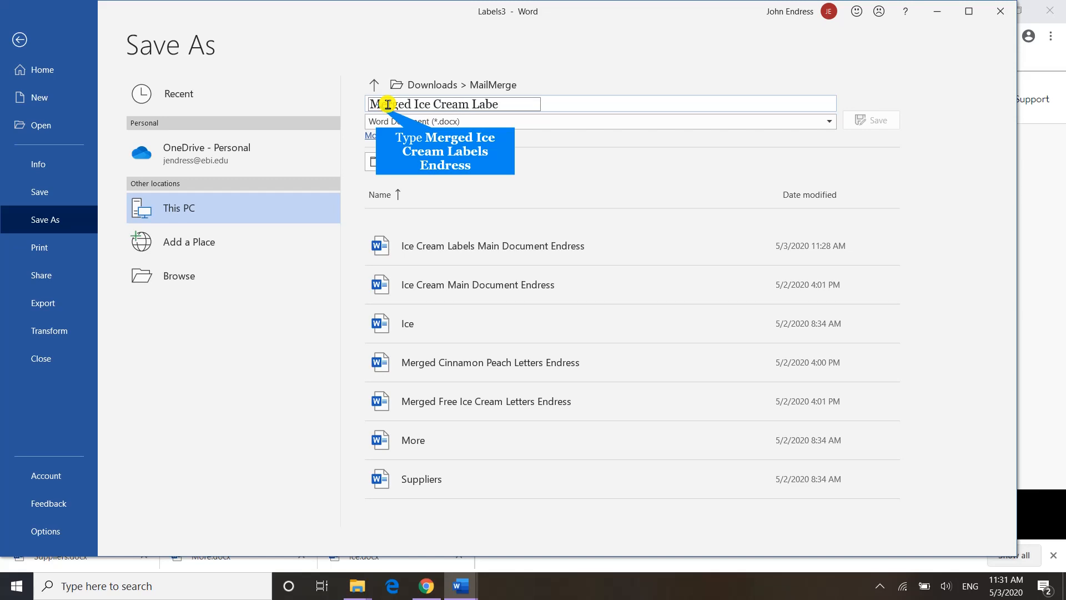
{"action": "type", "text": "ls Endress"}
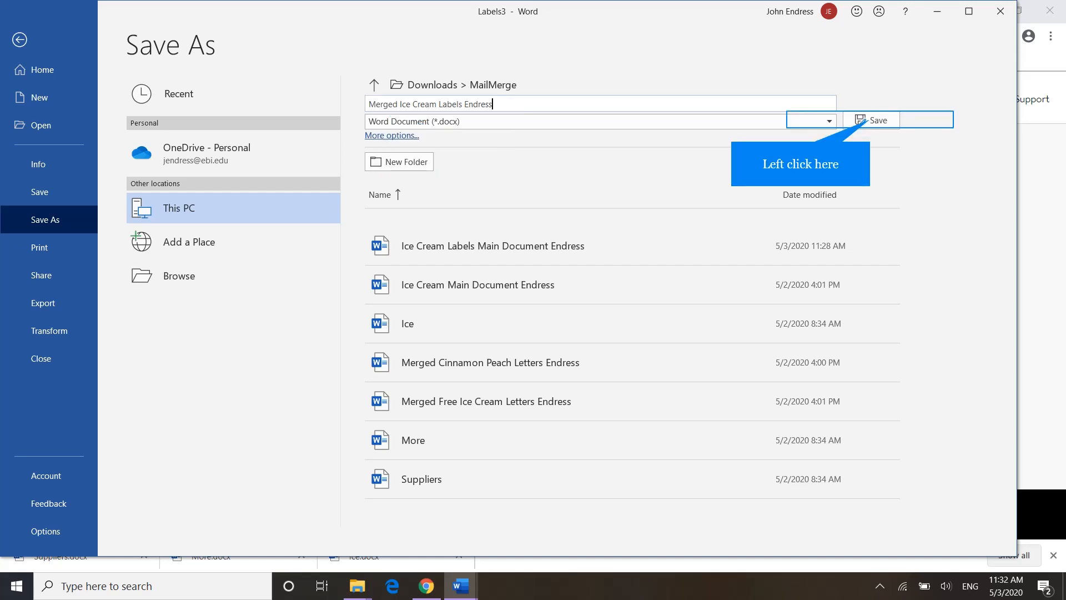
{"action": "left_click", "coordinate": [869, 120]}
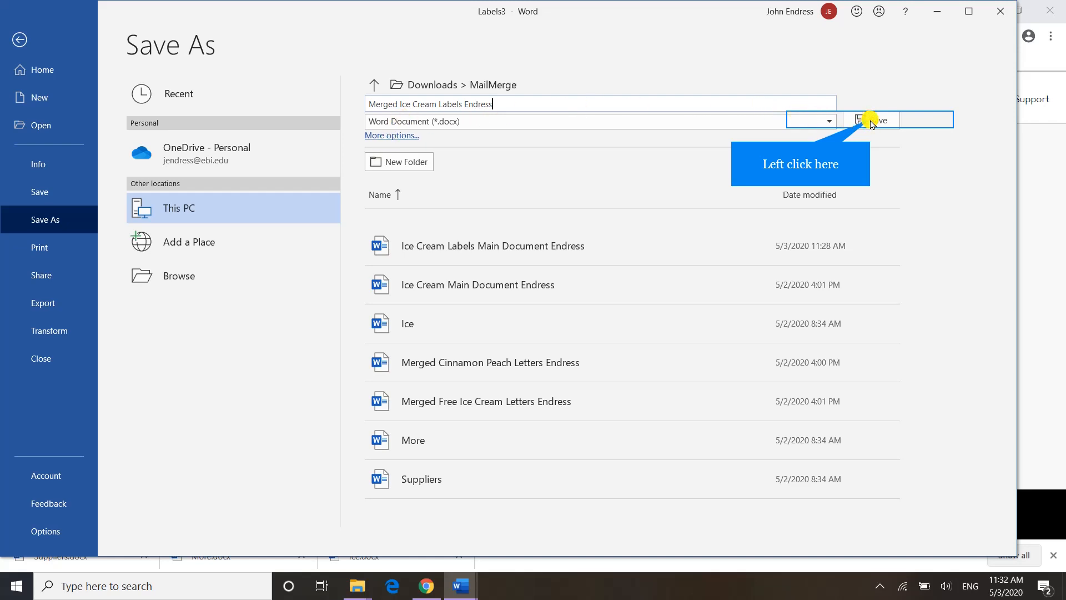